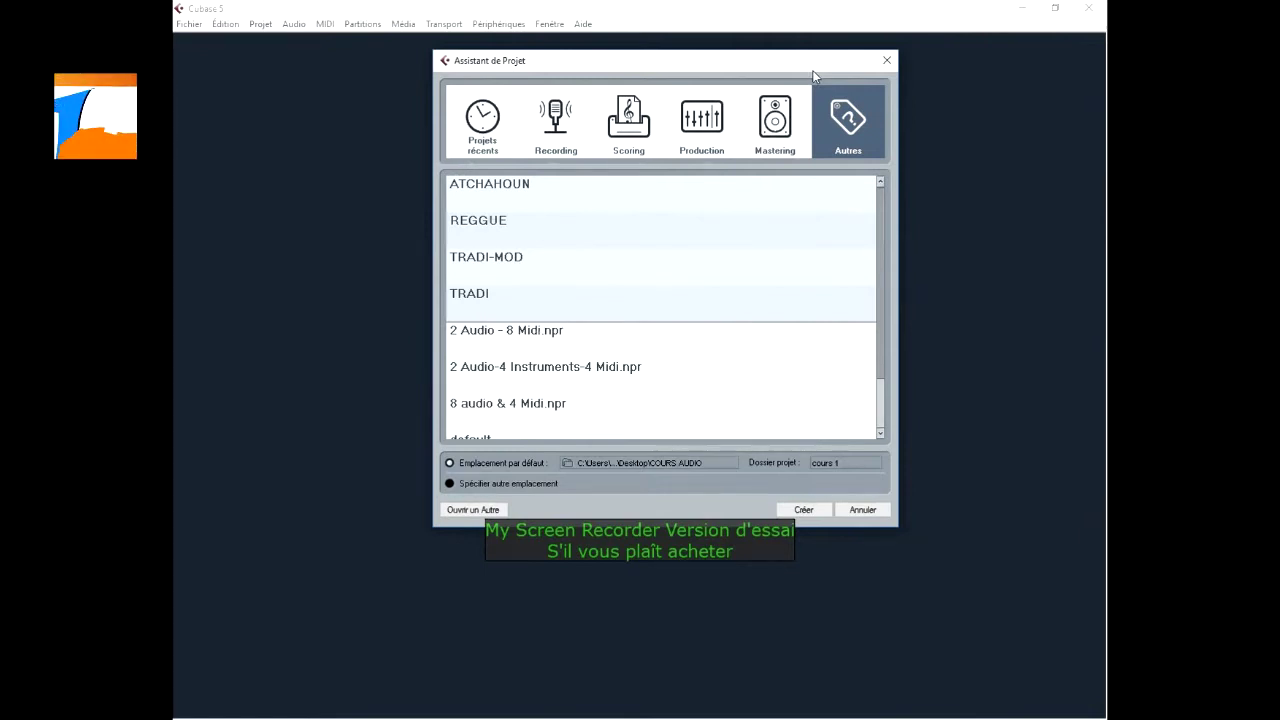
Look through the Project Assistant's template categories, from Projets récents through Recording, Scoring, Production and Mastering to Autres
left_click_drag(780, 70, 916, 63)
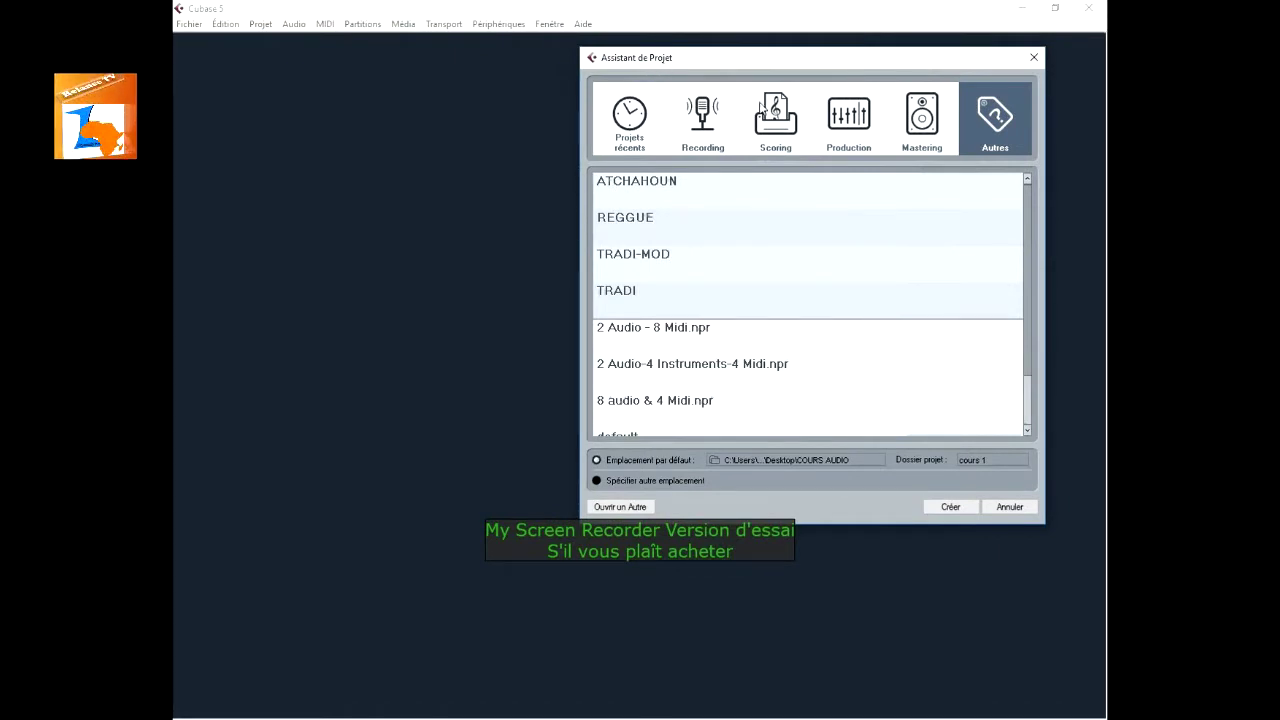
left_click(636, 127)
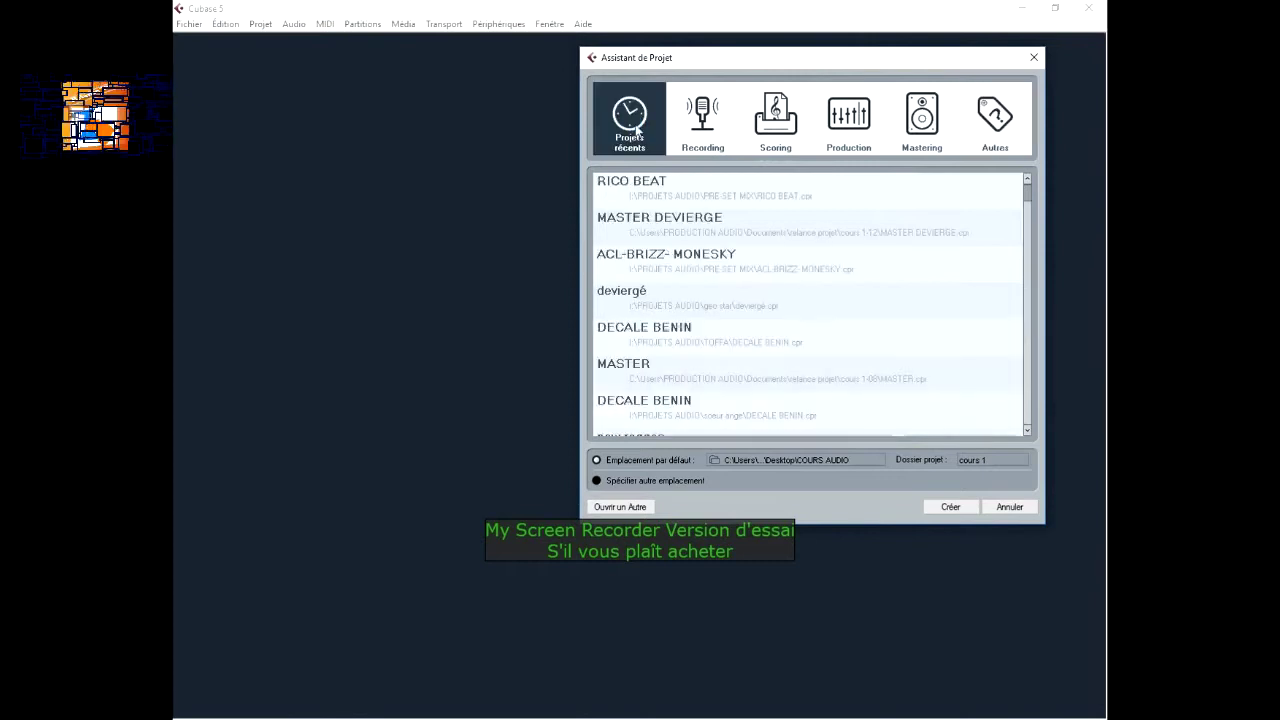
left_click(710, 130)
left_click(788, 130)
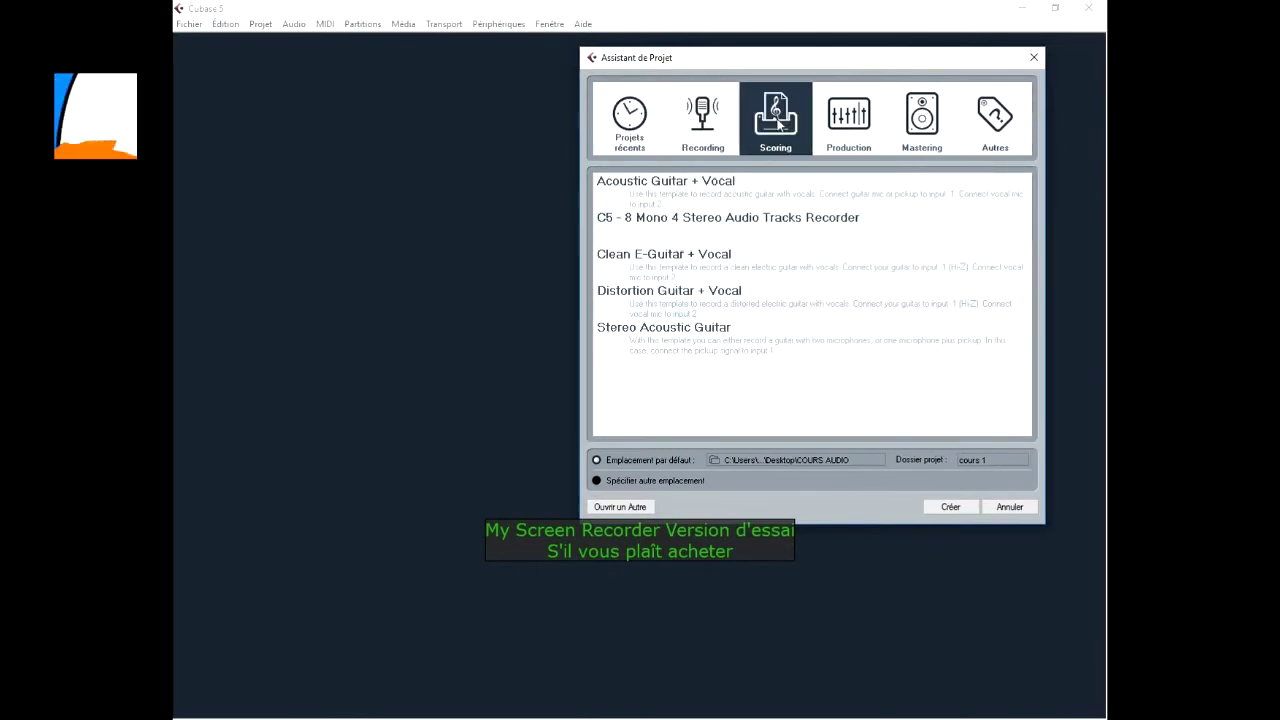
left_click(855, 128)
left_click(930, 122)
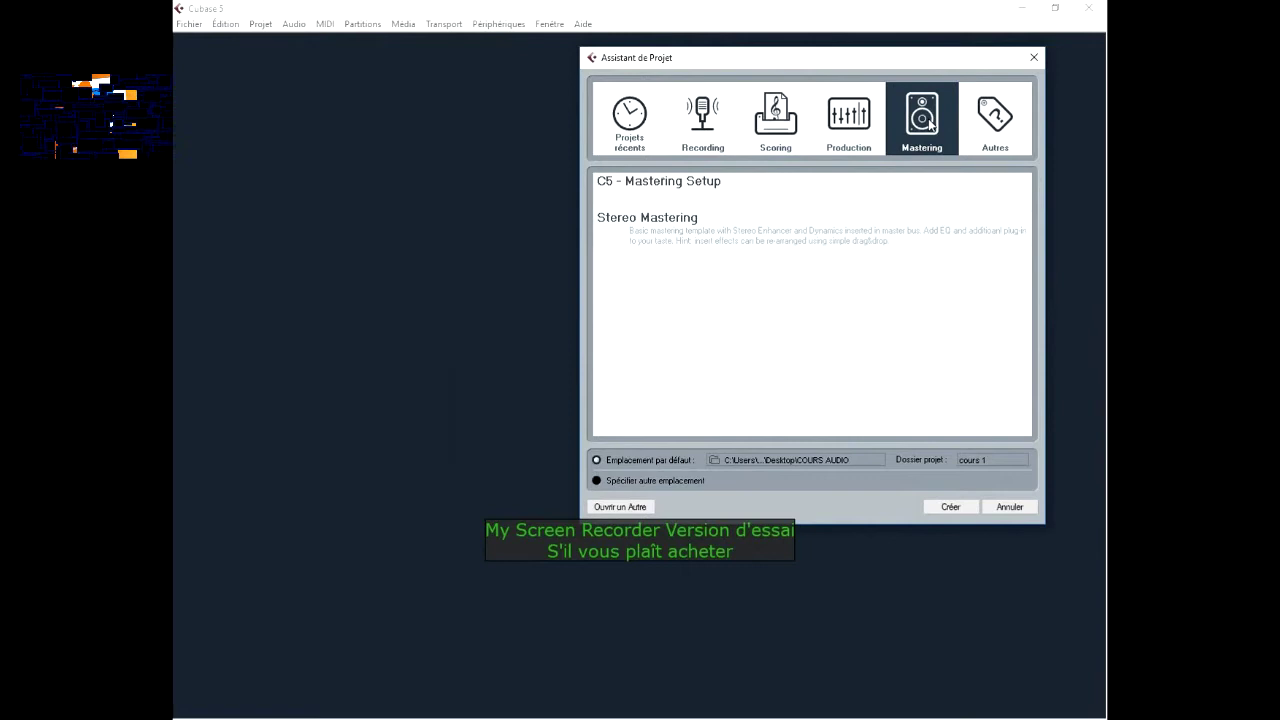
left_click(996, 131)
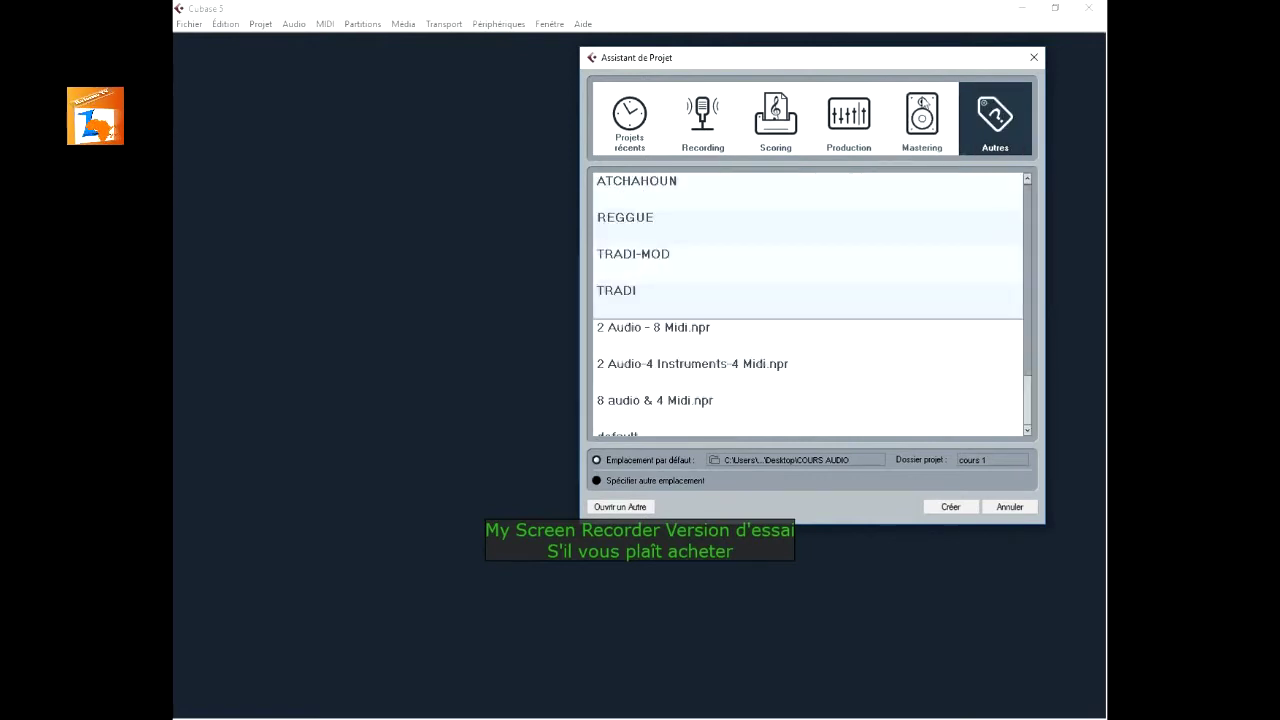
Choose the Empty template from the Autres category of the Project Assistant
left_click_drag(881, 59, 938, 48)
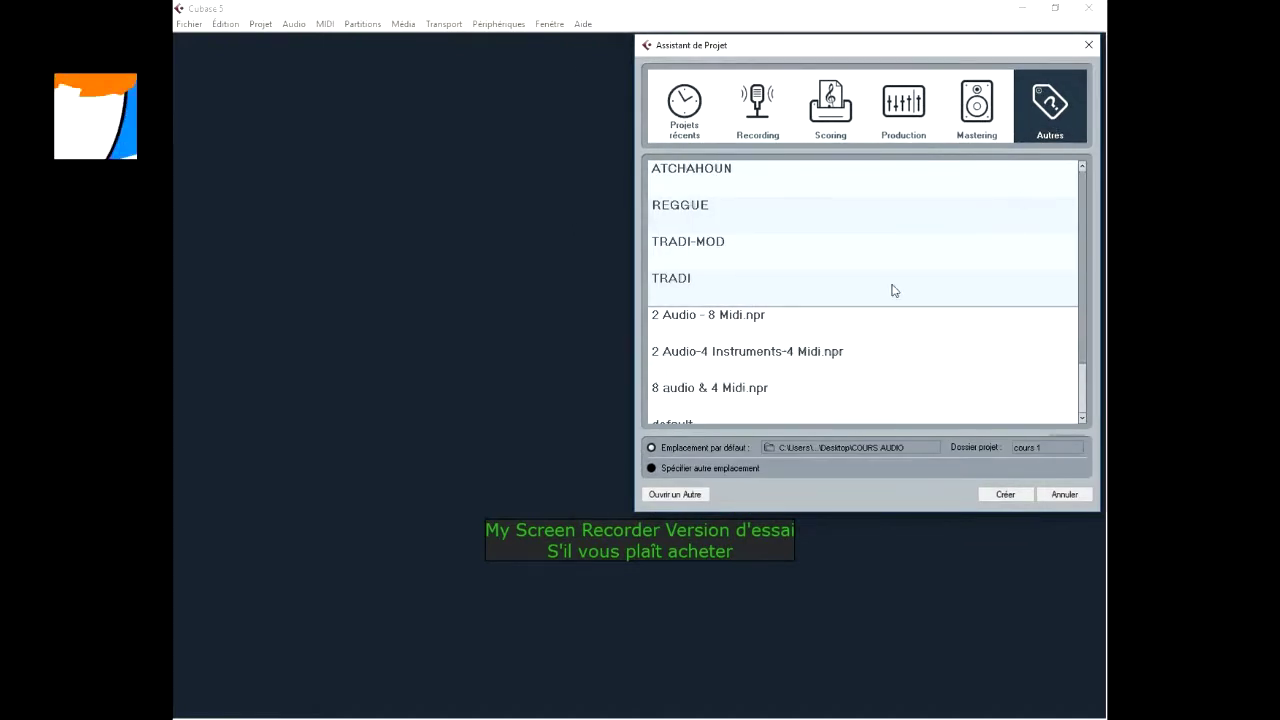
scroll(868, 360, "down", 2)
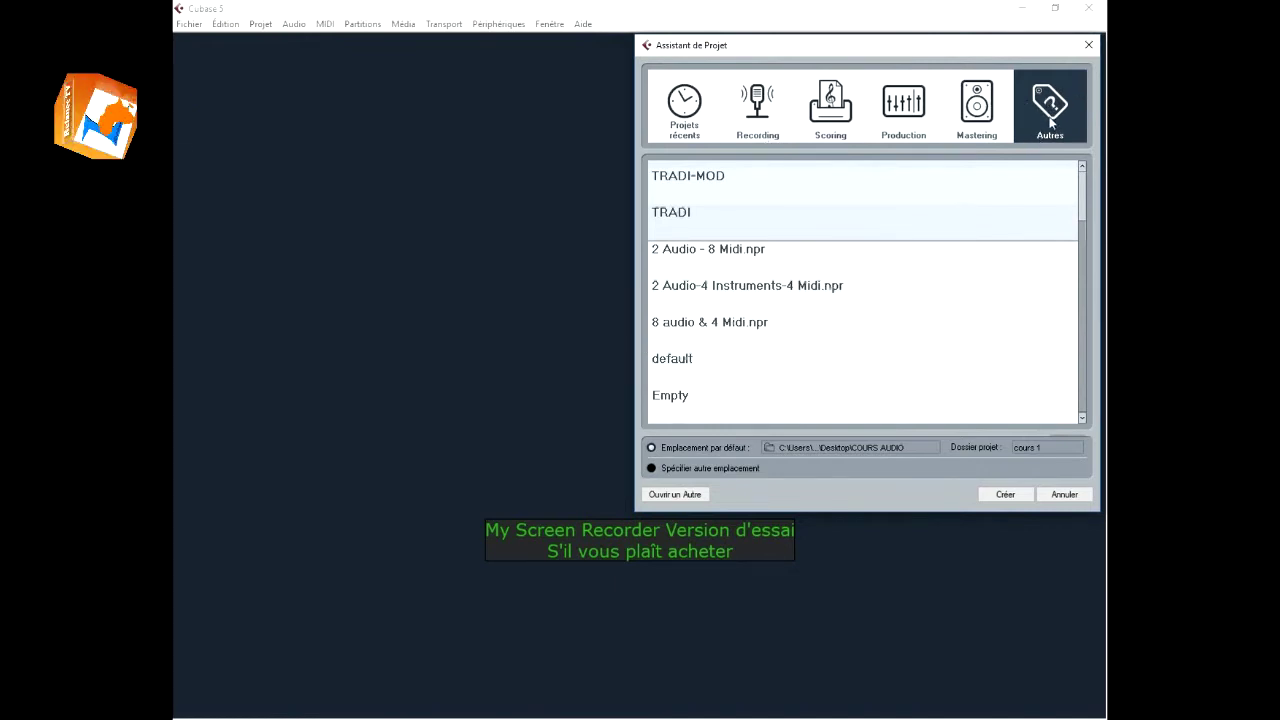
scroll(837, 317, "up", 1)
scroll(837, 317, "down", 1)
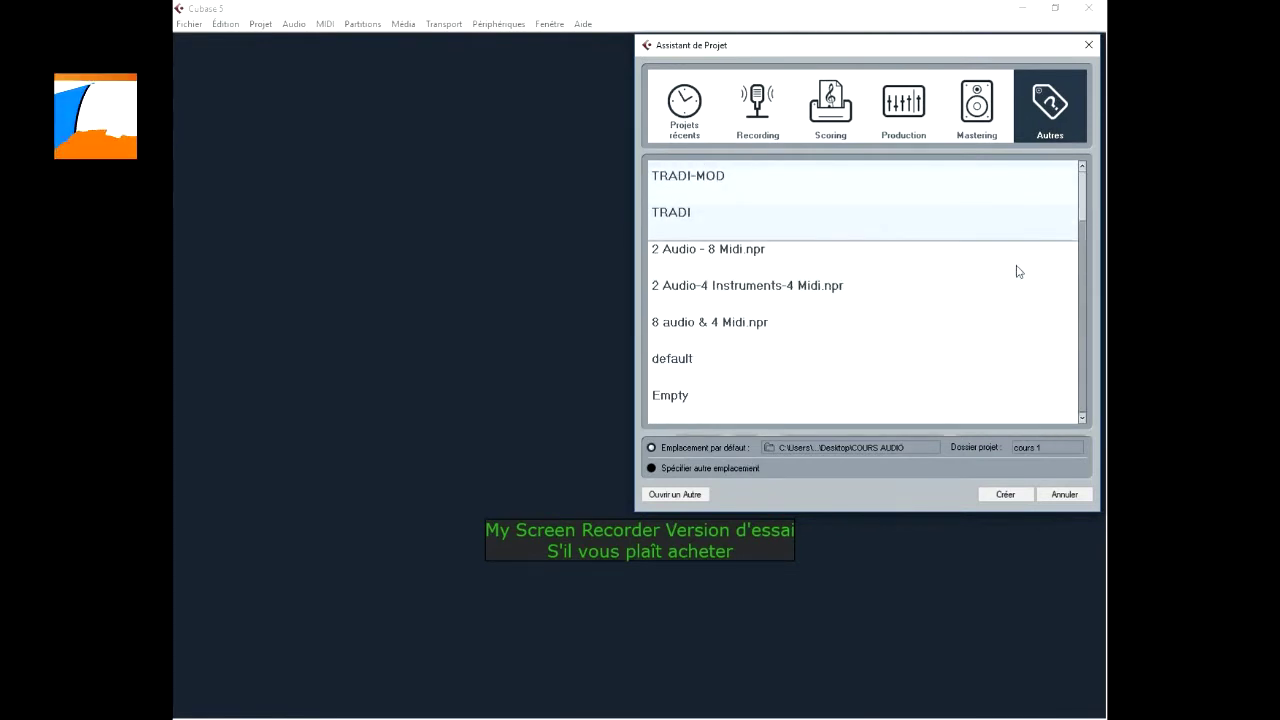
scroll(1085, 240, "up", 1)
scroll(1087, 233, "down", 1)
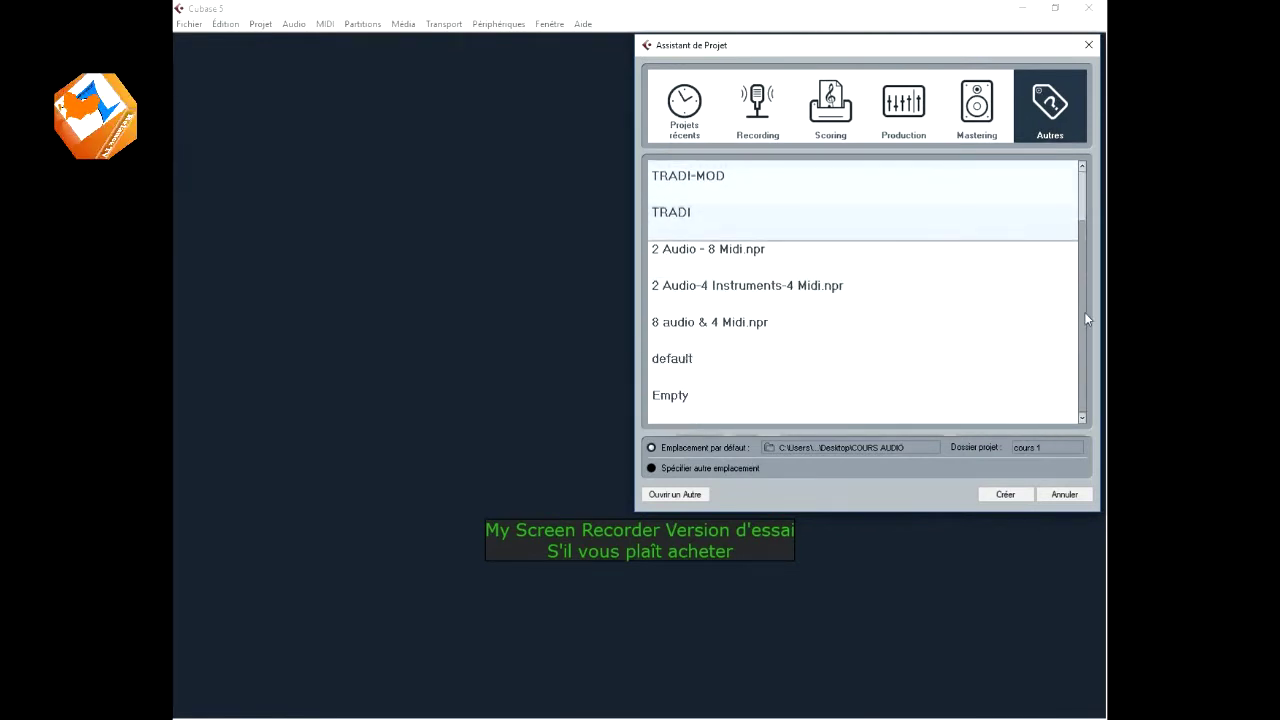
left_click(675, 404)
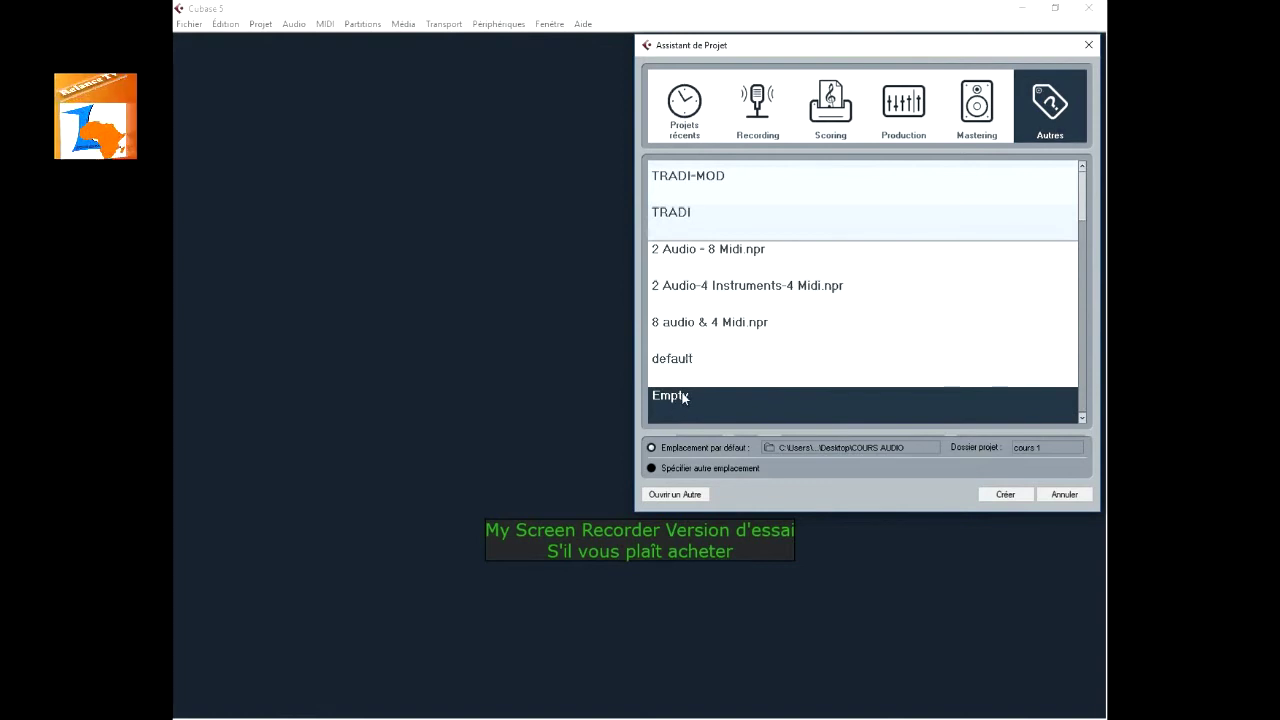
Confirm COURS AUDIO on the desktop as the default location and create the project in the folder "cours 1"
left_click(866, 450)
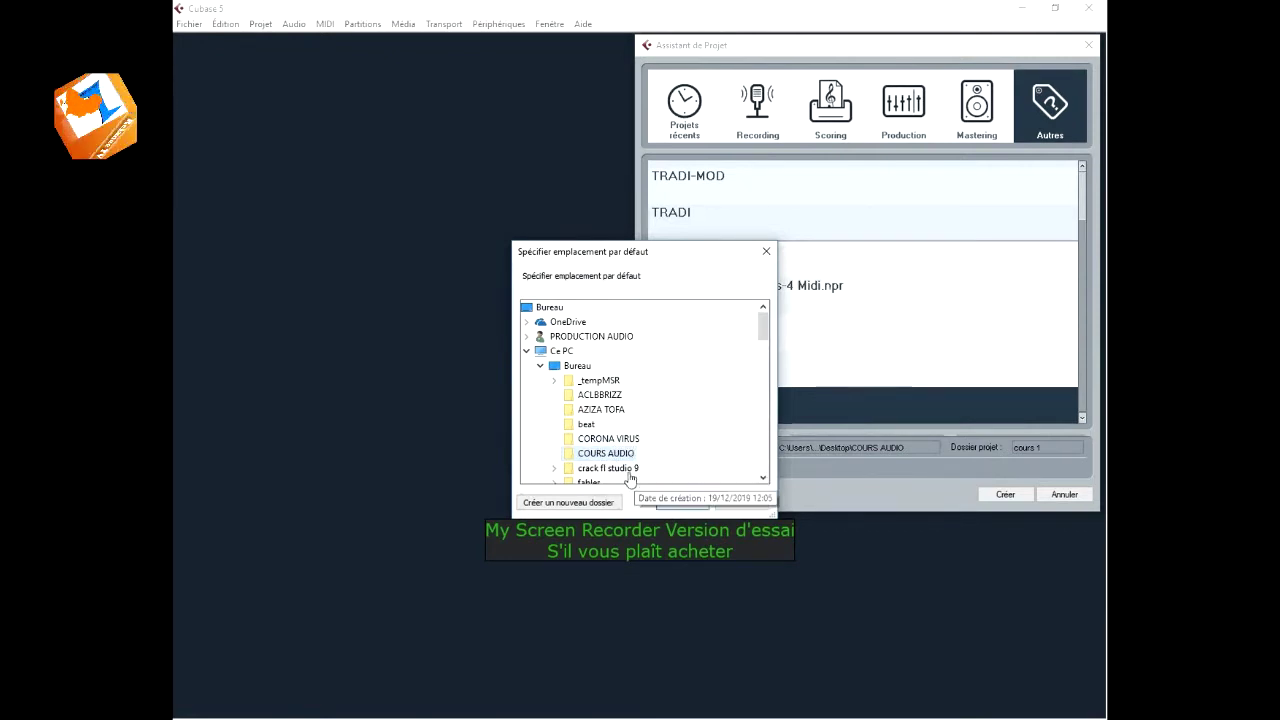
left_click(682, 502)
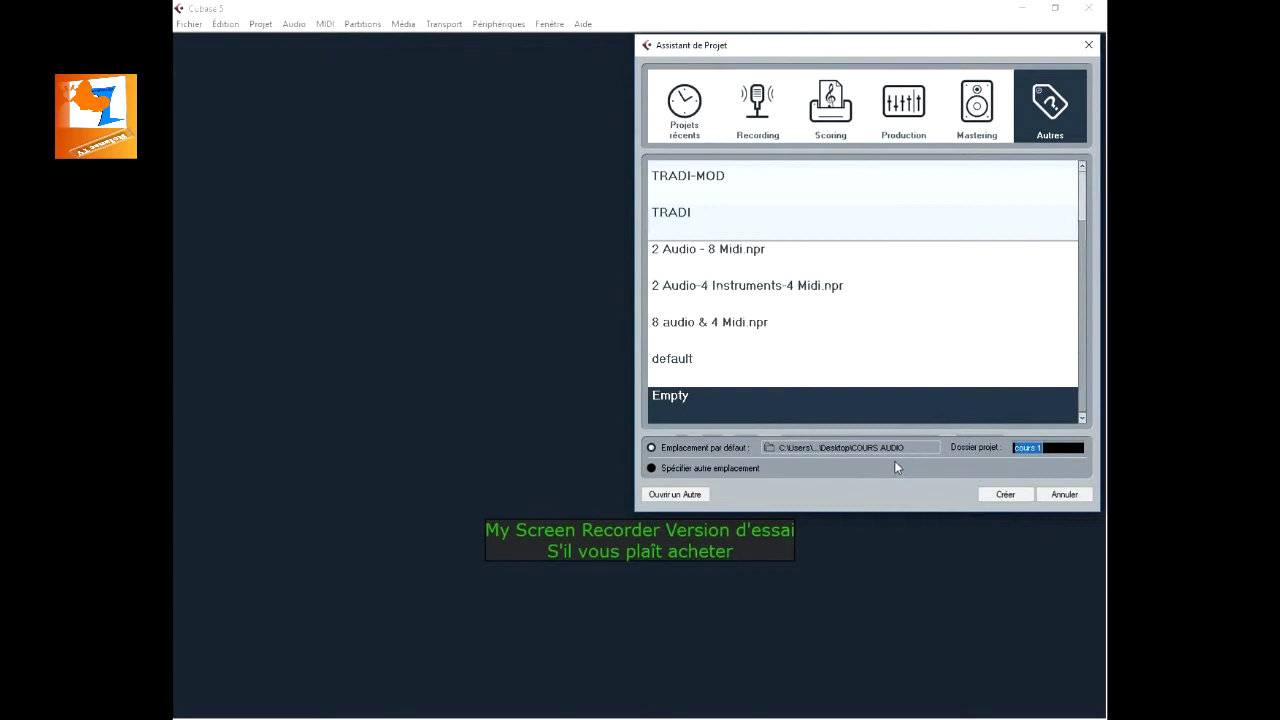
left_click(1006, 495)
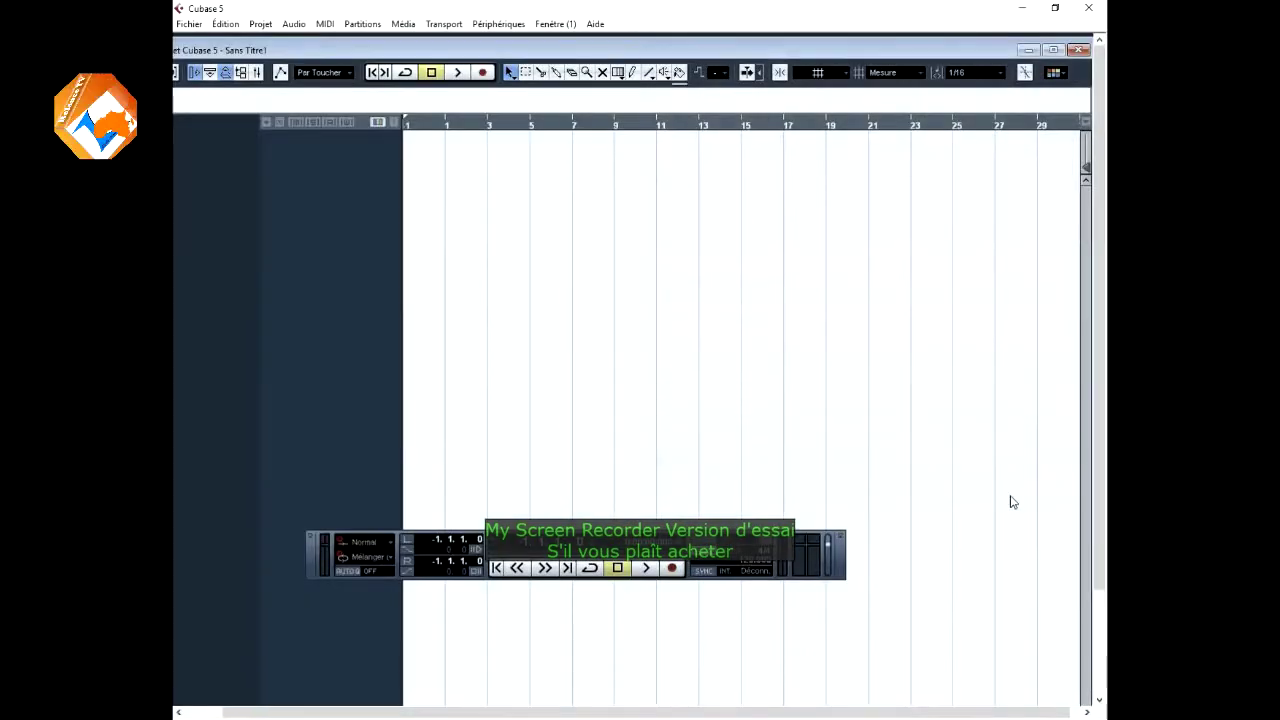
Maximize the project window, toggle the transport panel off and on, and place it midway down the empty event display
left_click(1053, 50)
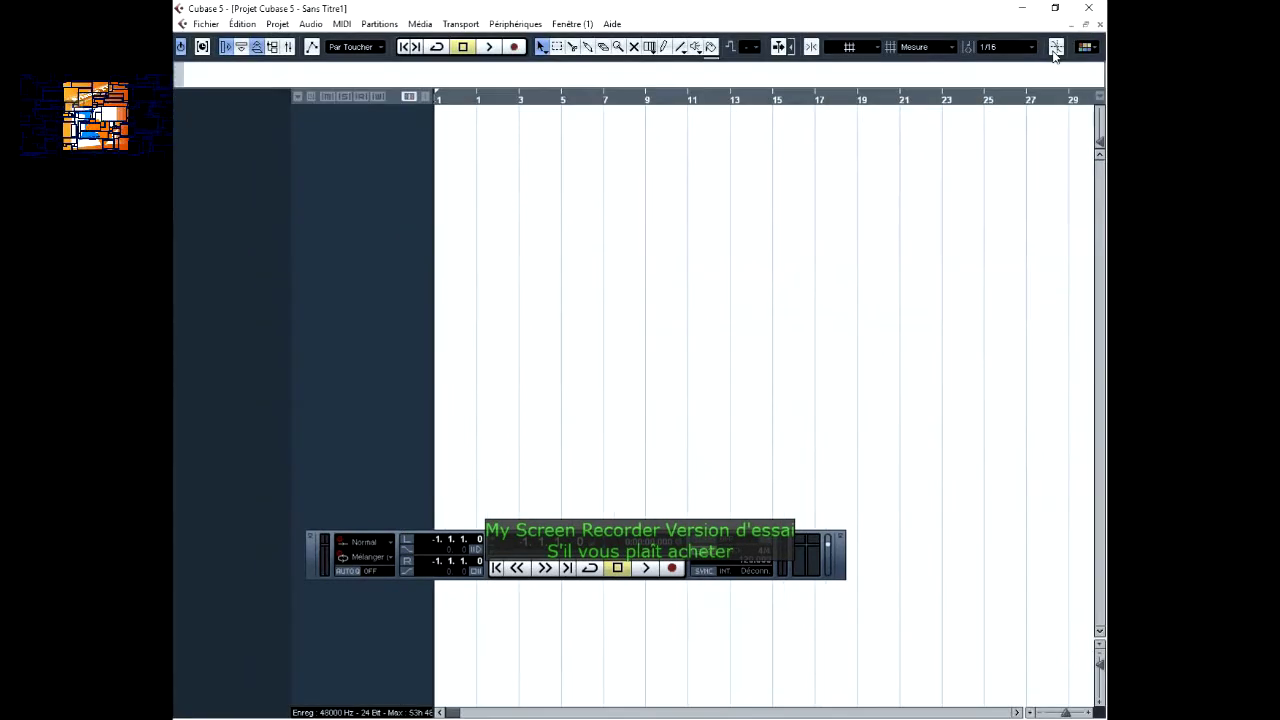
left_click_drag(691, 540, 879, 166)
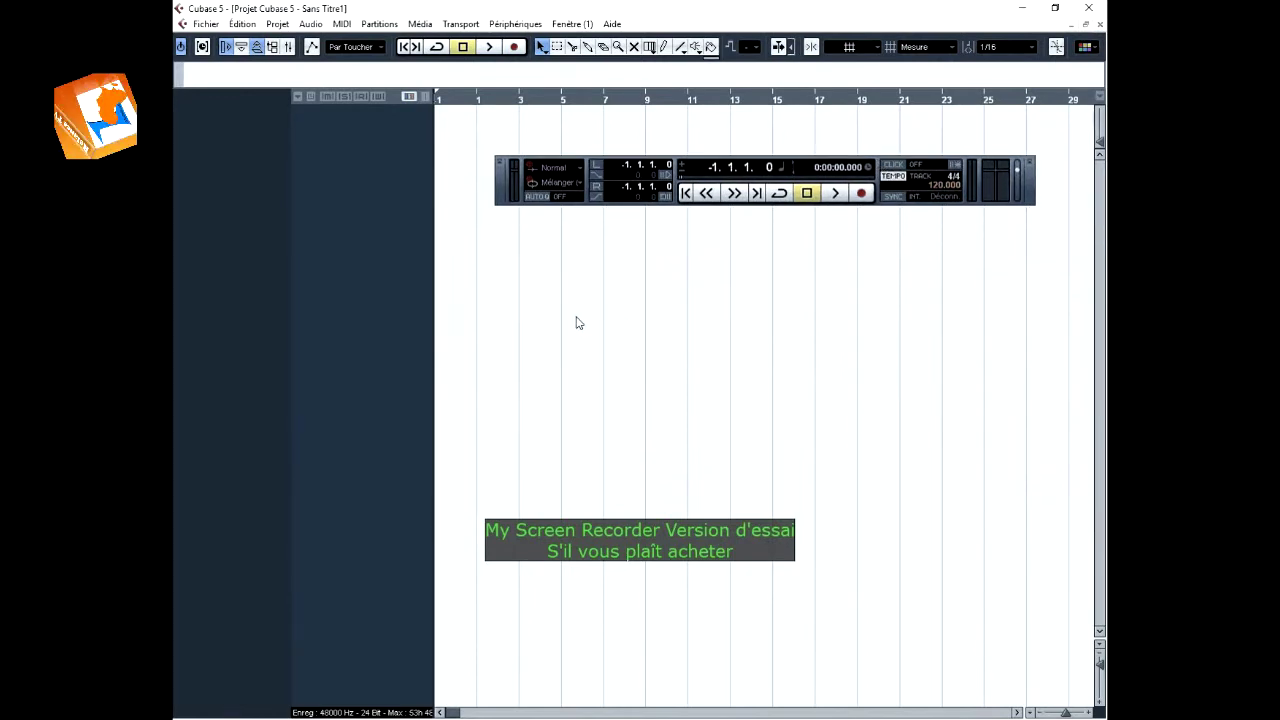
key("F2")
key("F2")
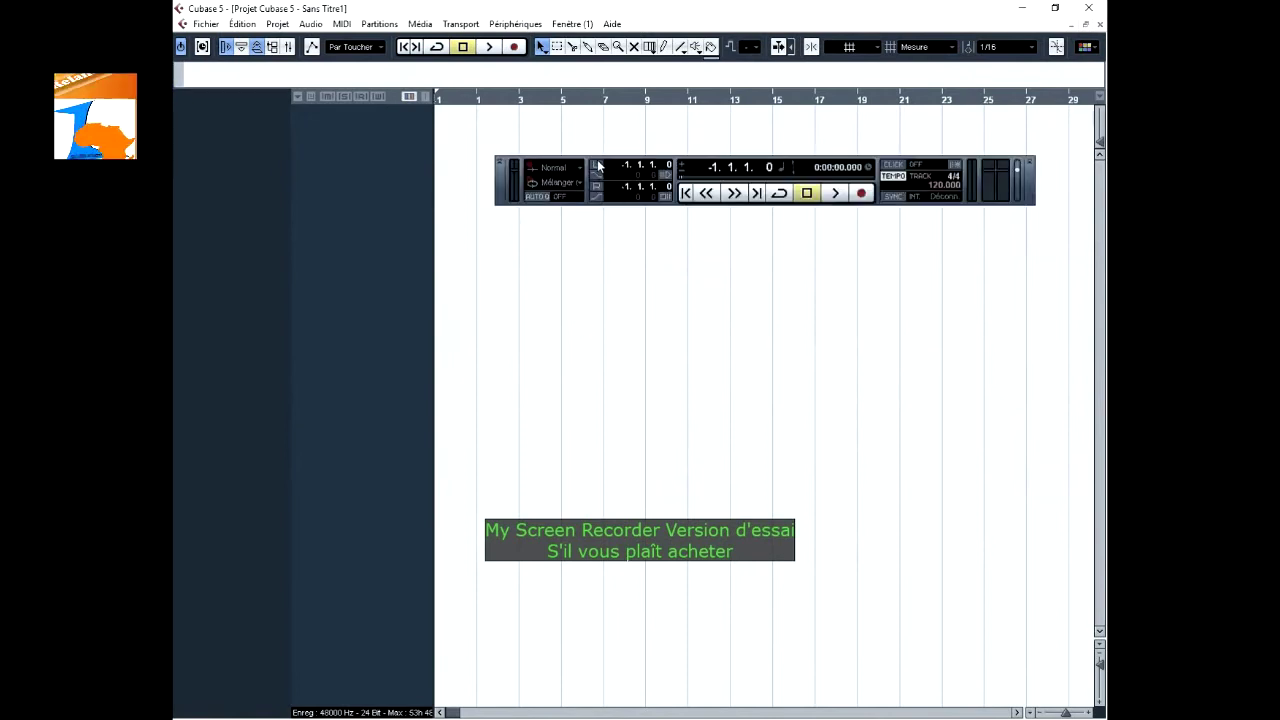
left_click_drag(588, 164, 589, 150)
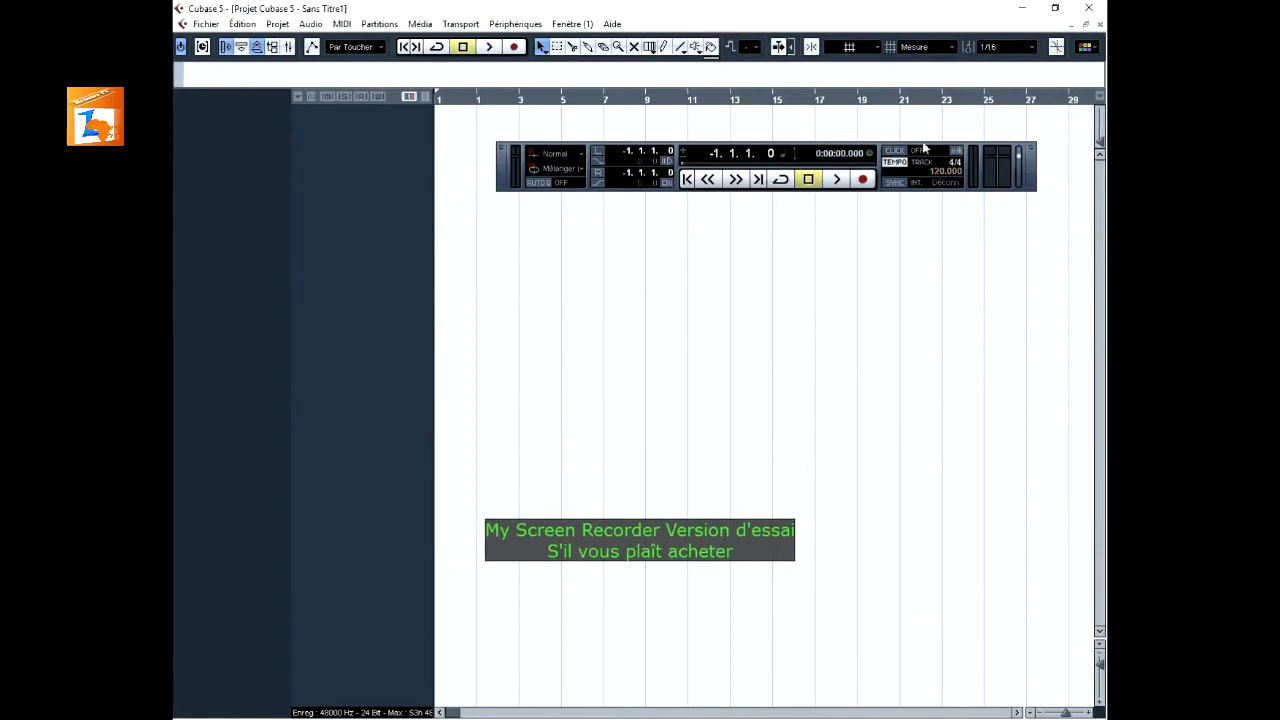
left_click_drag(880, 150, 846, 399)
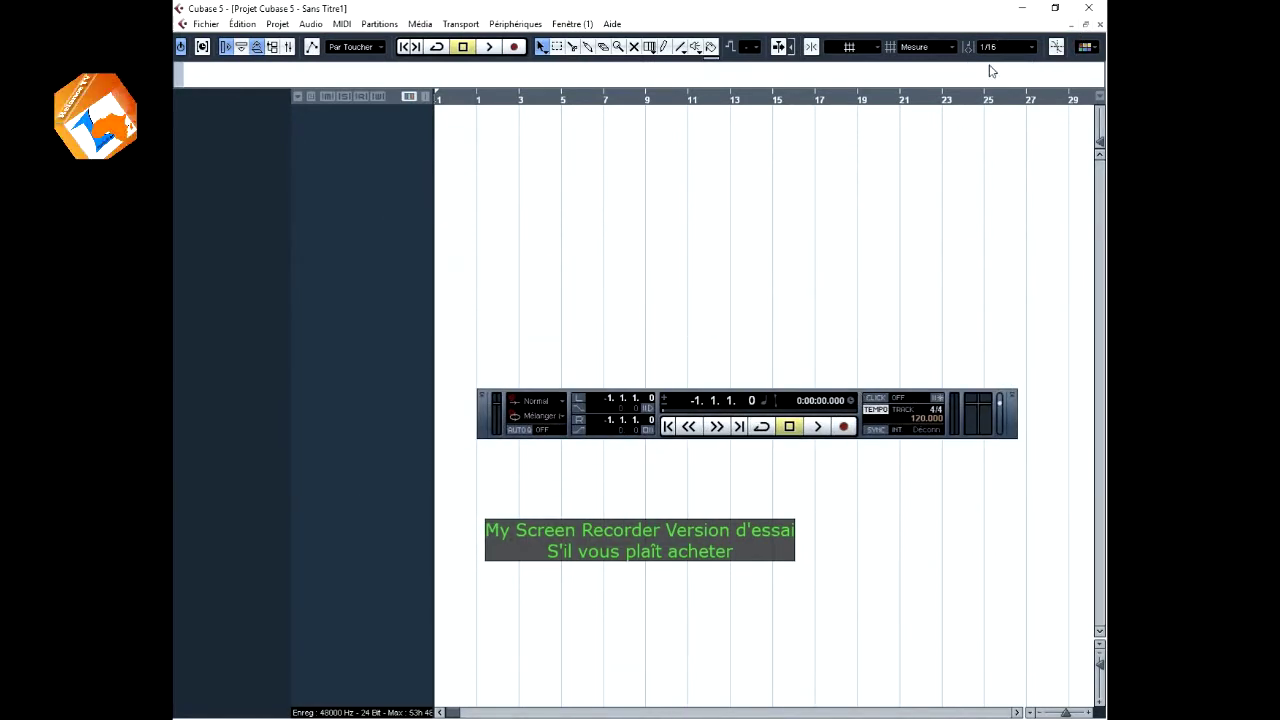
Restore the project window to a floating size, minimize it, and maximize it again
left_click(1085, 23)
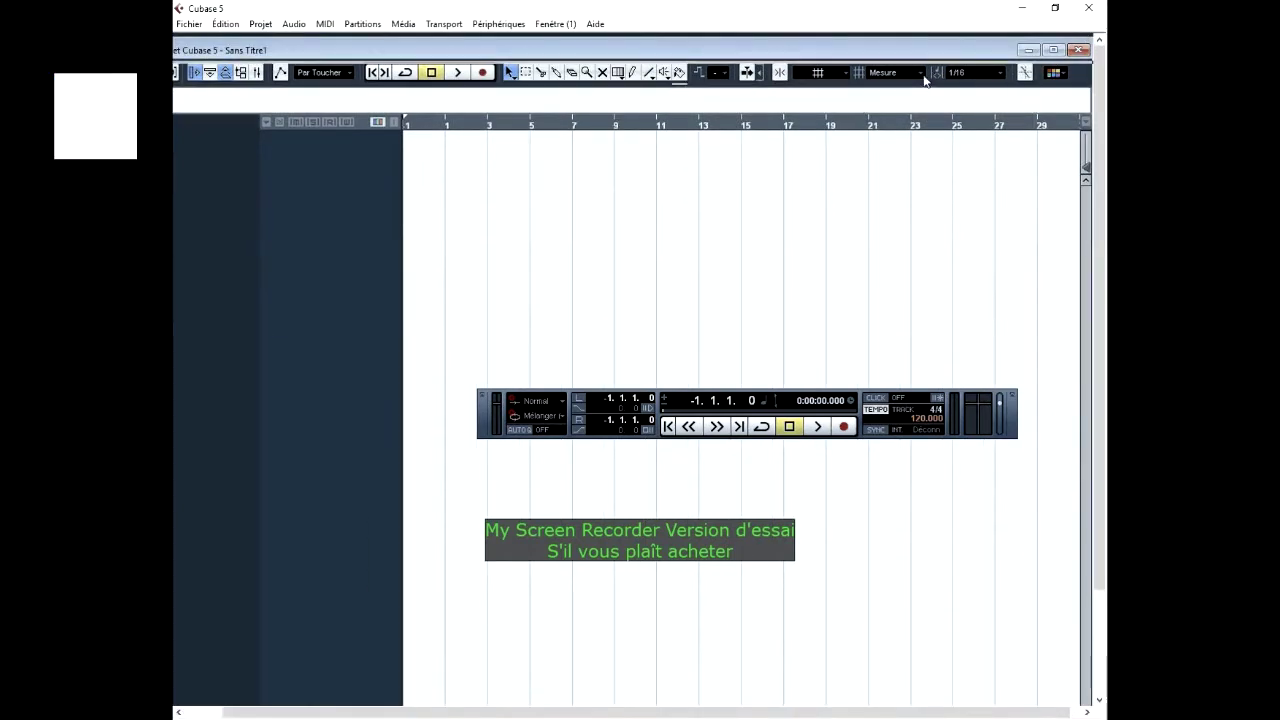
mouse_move(966, 50)
left_mouse_down()
mouse_move(970, 63)
mouse_move(980, 52)
left_mouse_up()
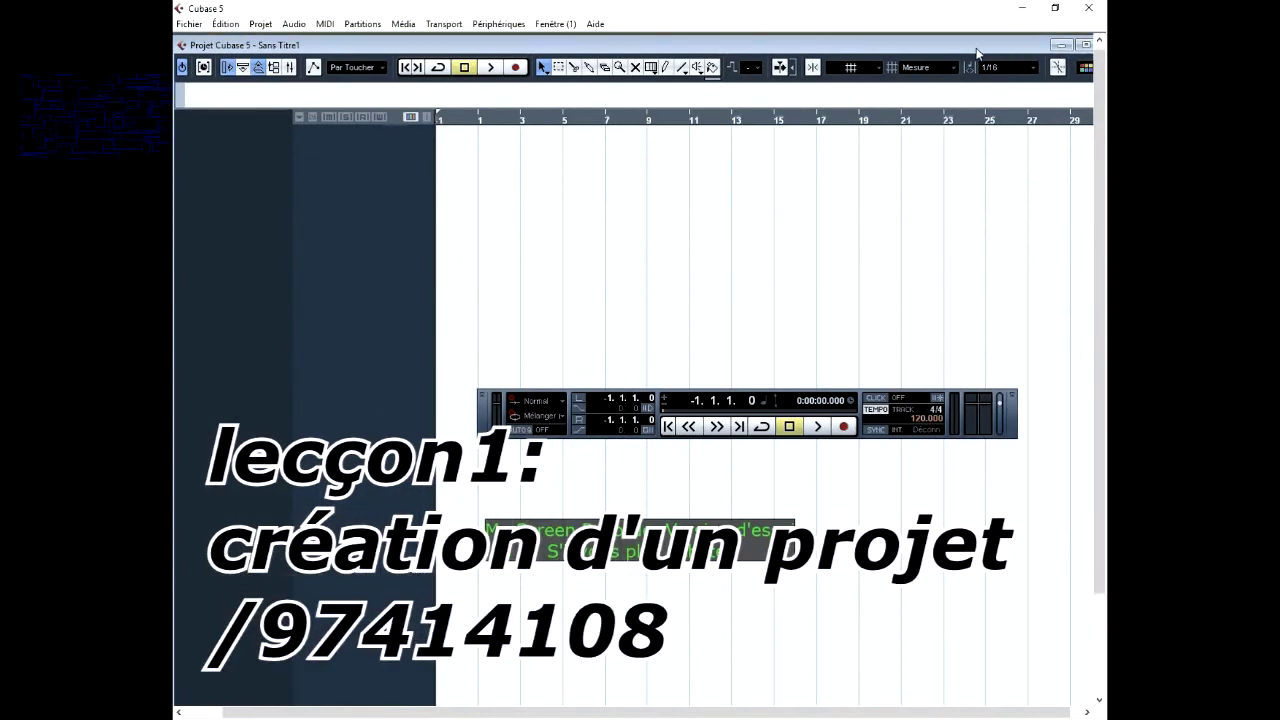
left_click(1084, 45)
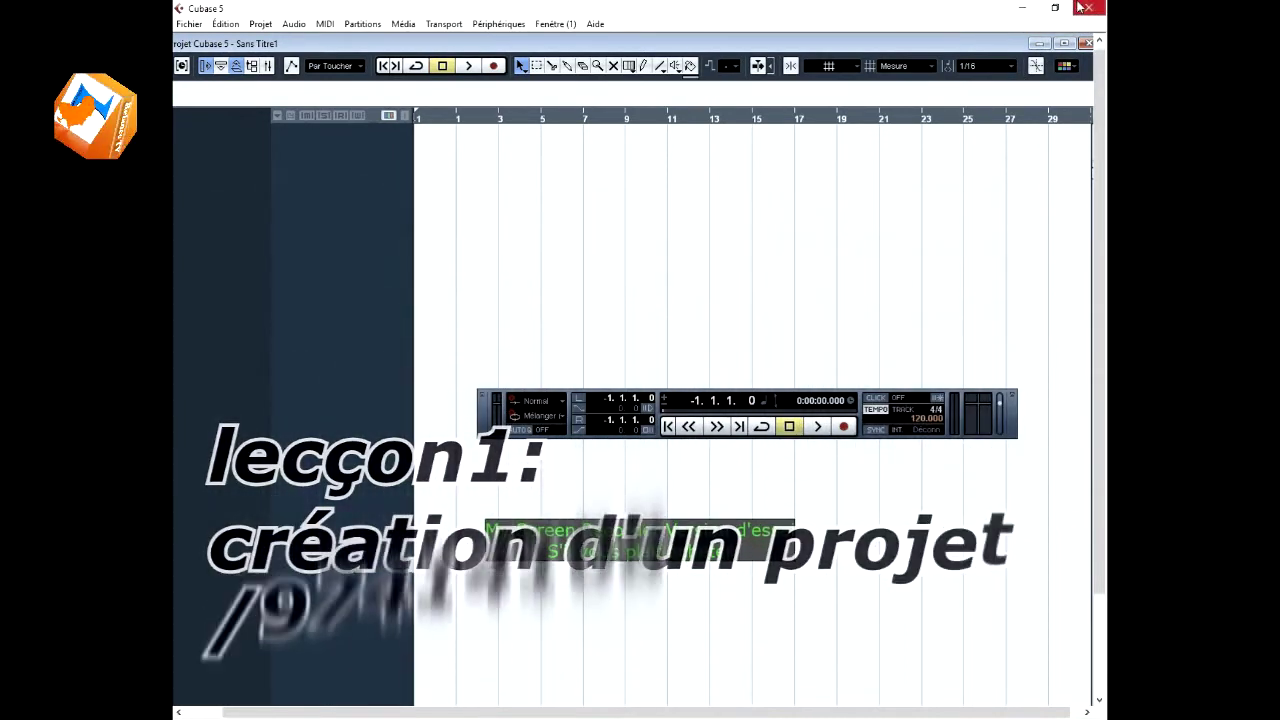
left_click(1040, 43)
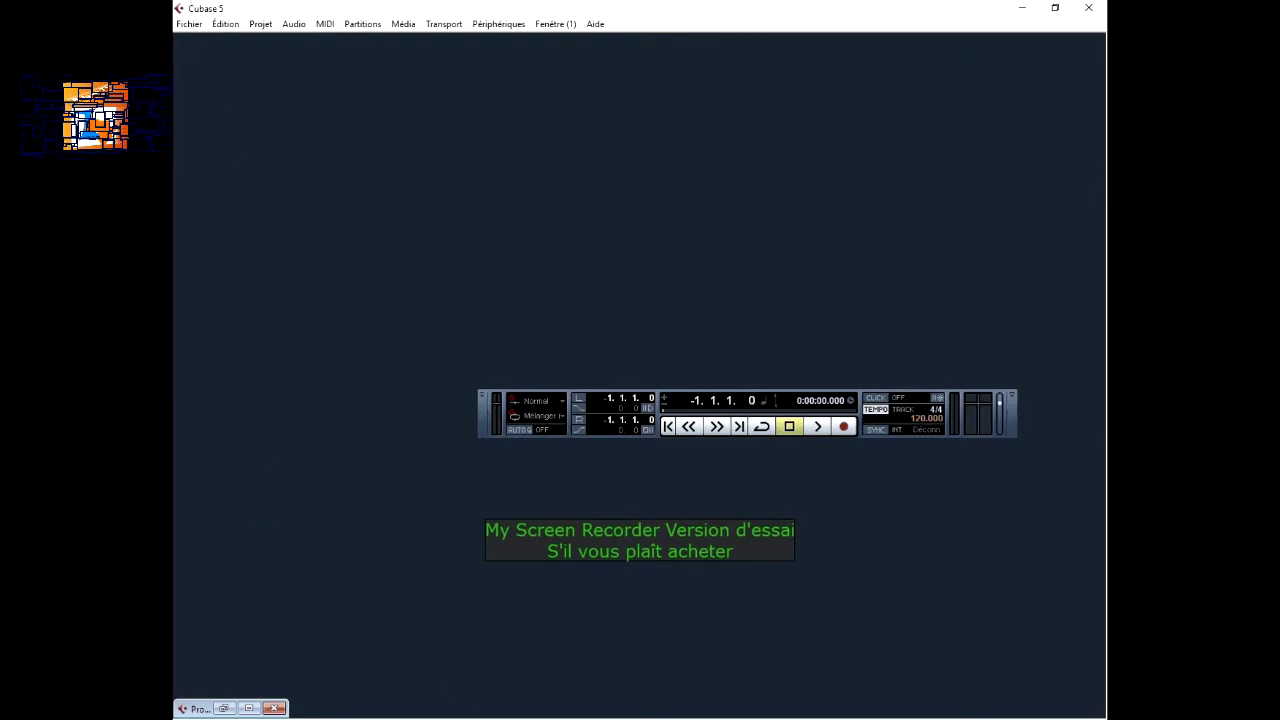
mouse_move(251, 713)
left_mouse_down()
mouse_move(272, 661)
mouse_move(288, 671)
mouse_move(218, 702)
mouse_move(241, 712)
left_mouse_up()
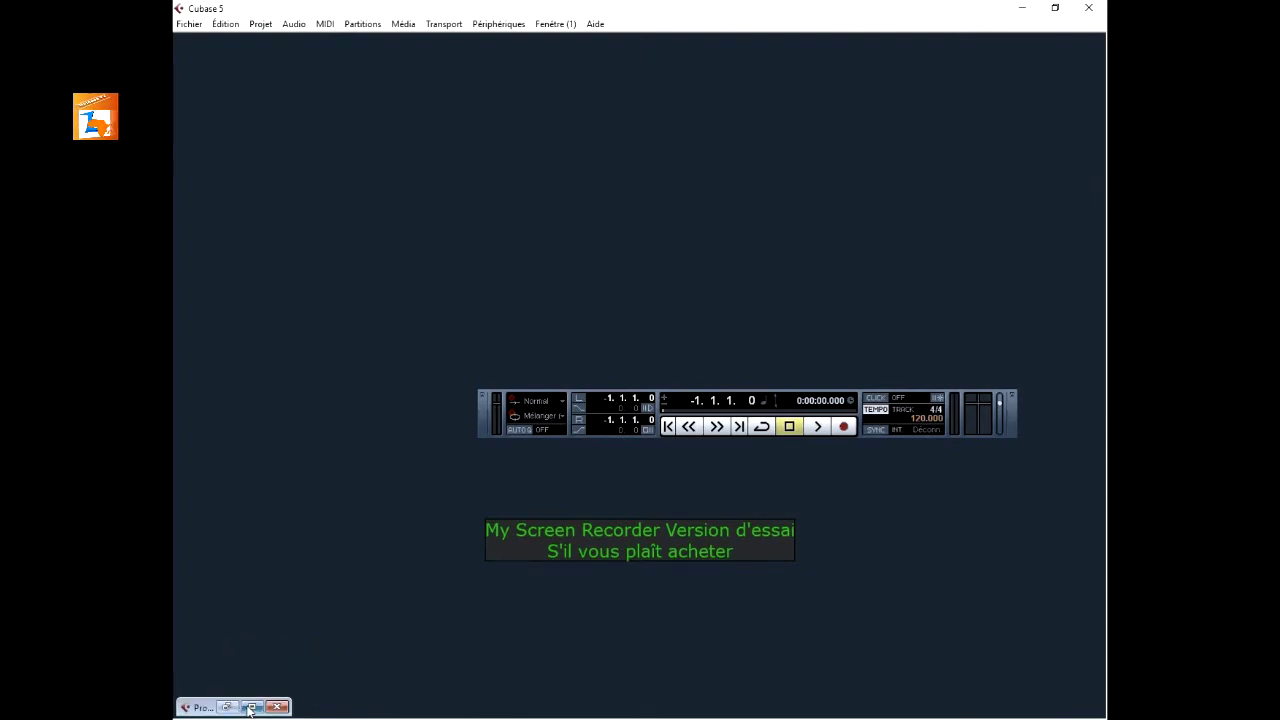
left_click(252, 707)
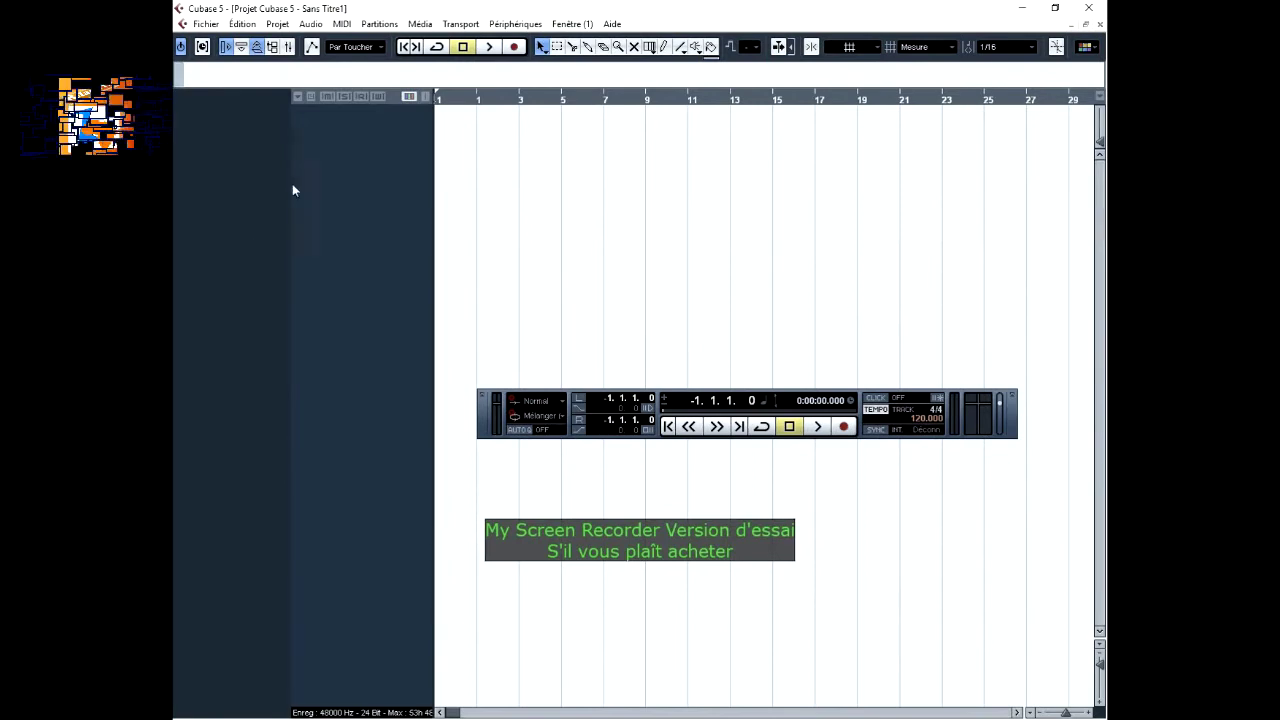
Save the project as "CREATION DE PROJET AUDIO" in the cours 1 folder and check the name in the project window's title
left_click(207, 26)
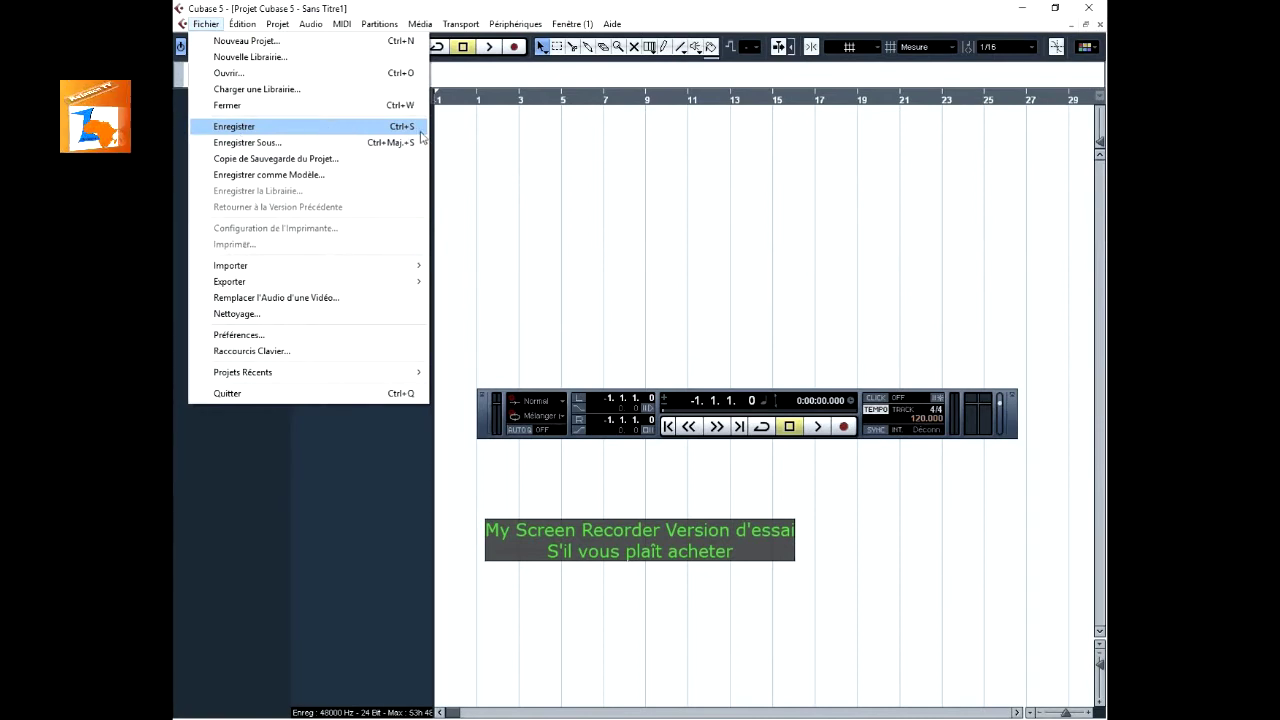
left_click(362, 128)
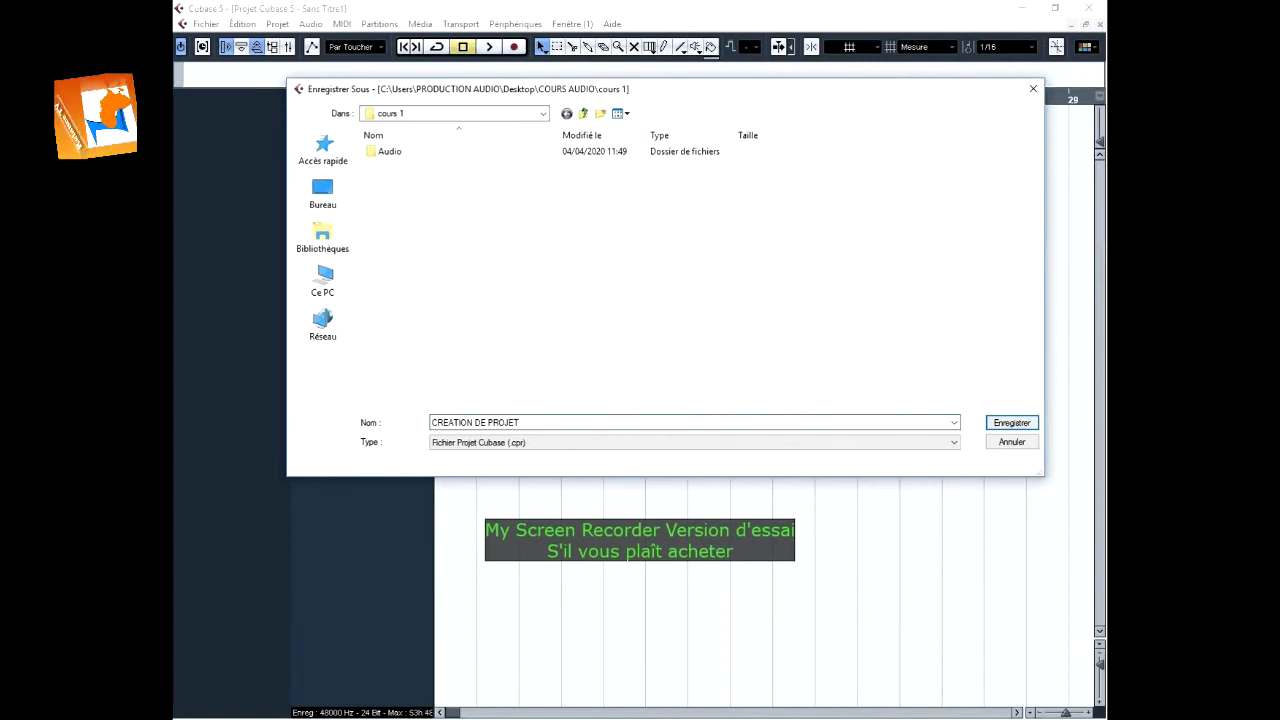
left_click(440, 443)
left_click(547, 428)
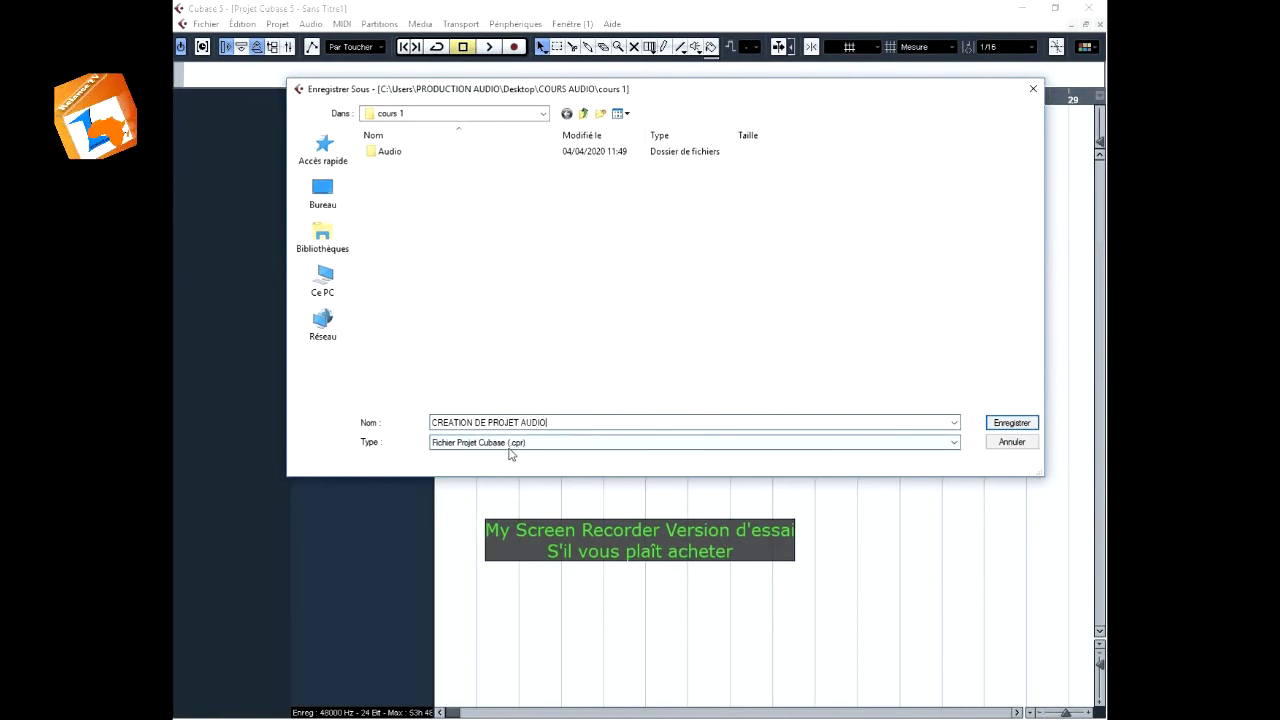
left_click(1011, 424)
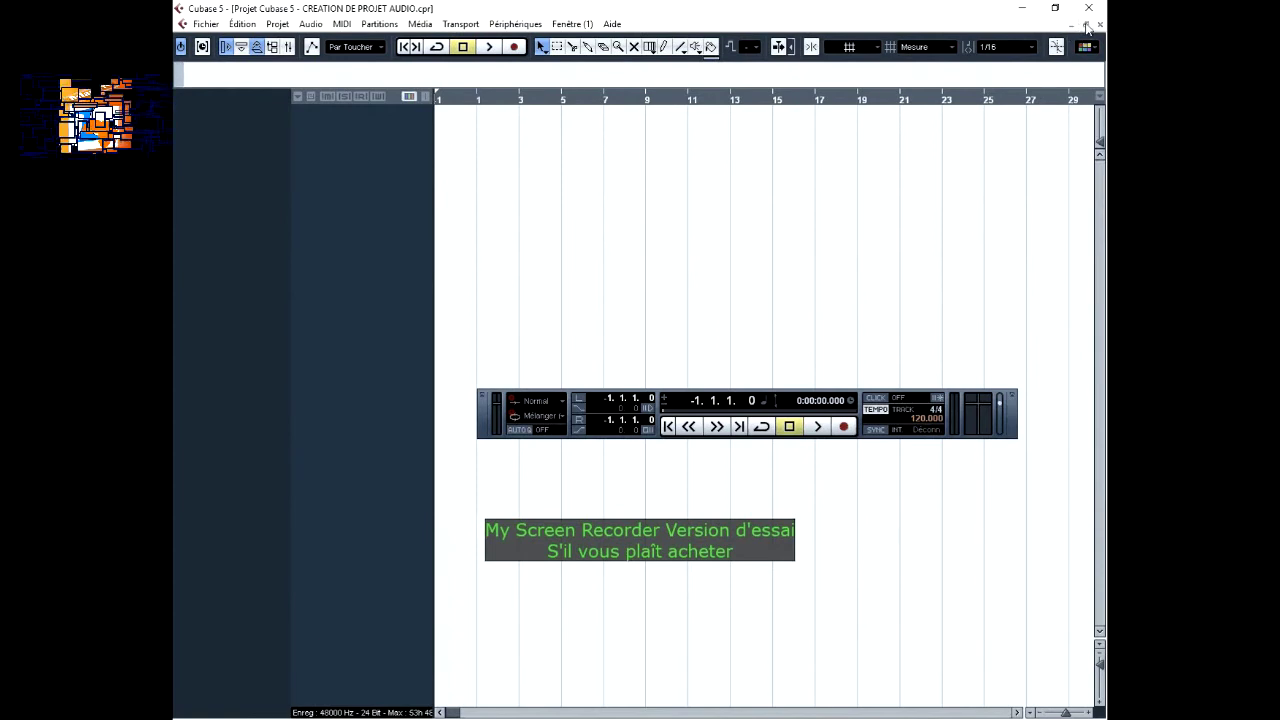
left_click(1087, 26)
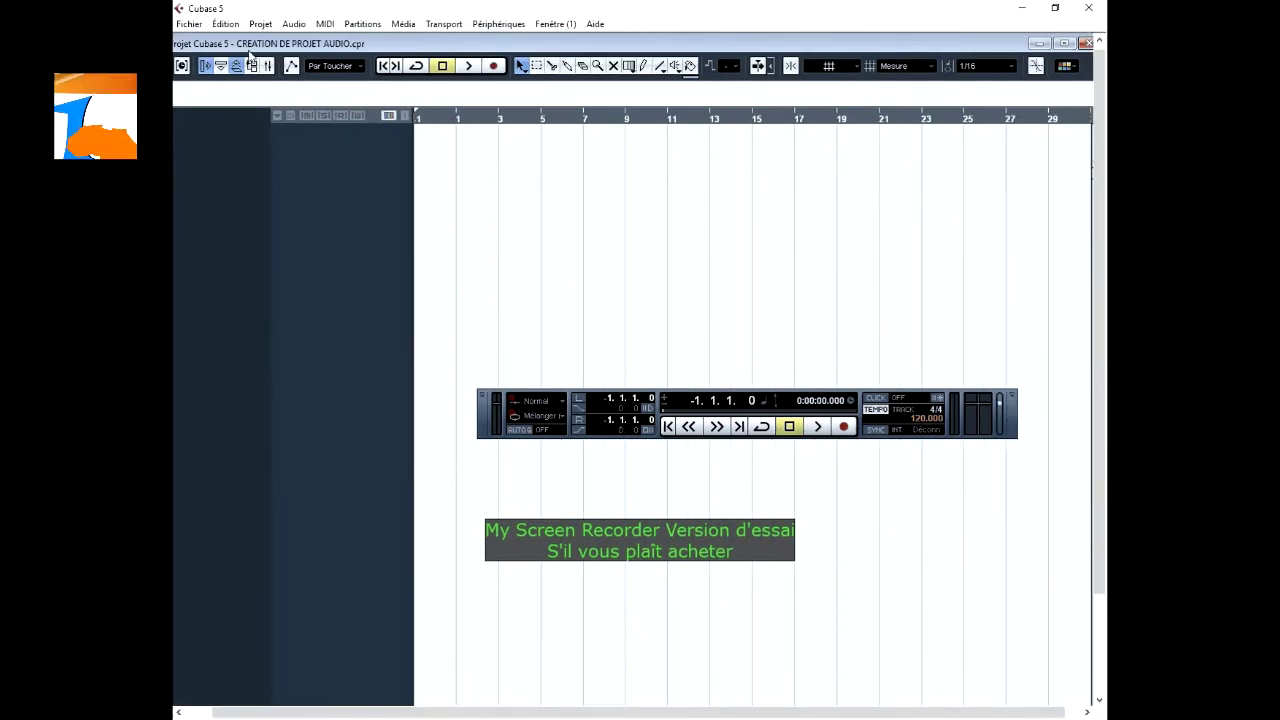
left_click(1064, 43)
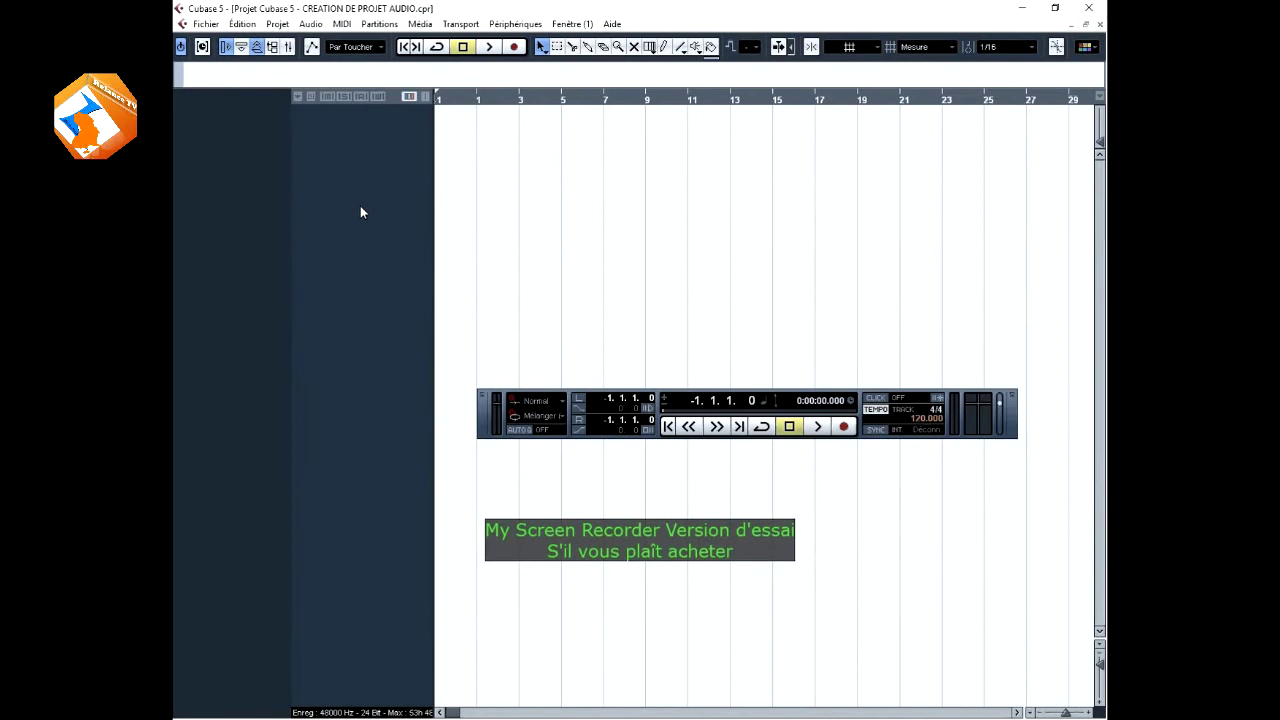
Bring up the add-track commands for the empty track list
right_click(370, 149)
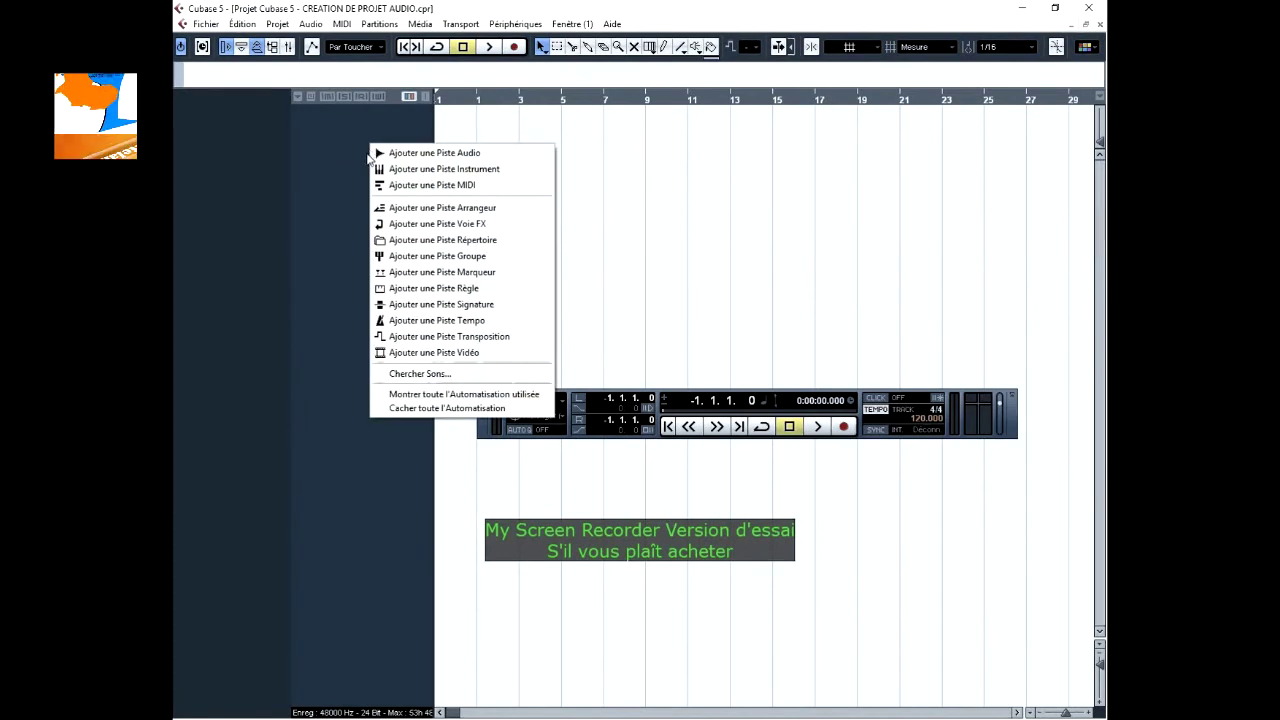